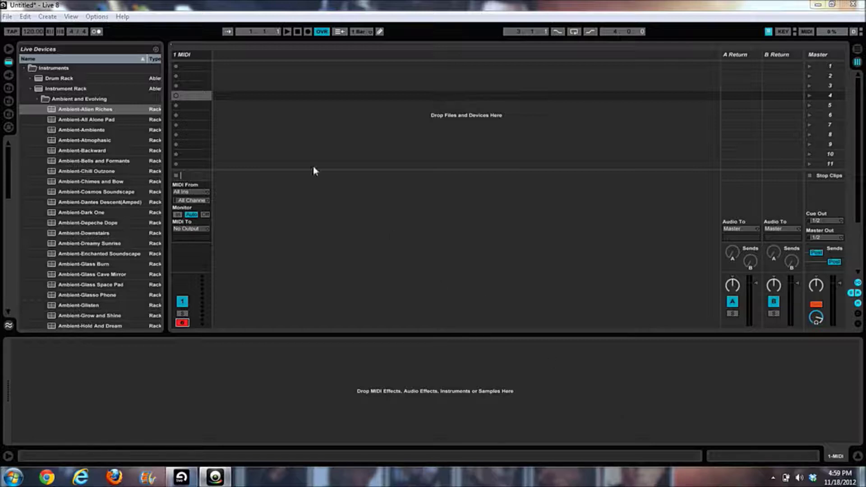
# Insert a new MIDI track, '2 MIDI', beside the existing one.
pyautogui.rightClick(272, 122)
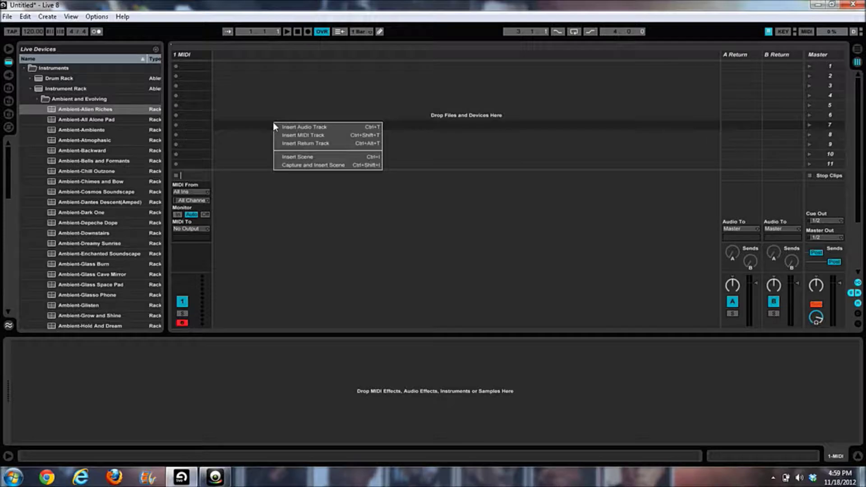
pyautogui.click(297, 136)
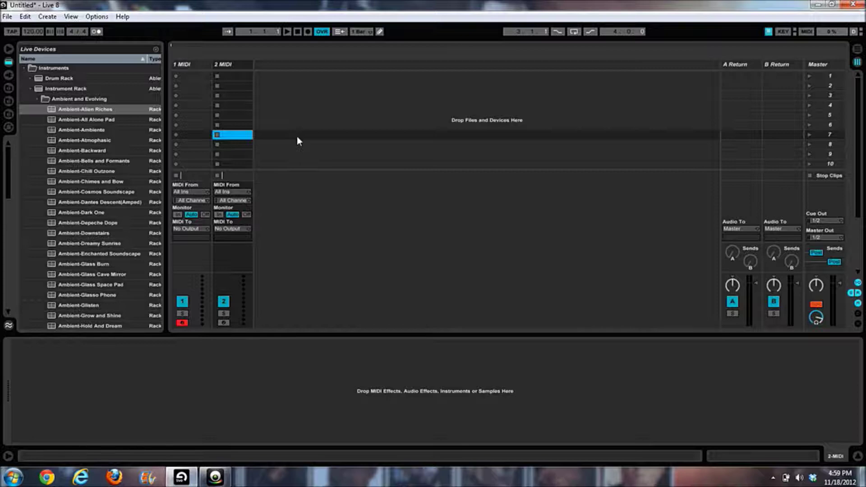
# Move the selection back and forth between tracks 1 and 2 with the arrow keys, ending on track 2.
pyautogui.press('Left')
pyautogui.press('Right')
pyautogui.press('Left')
pyautogui.press('Right')
pyautogui.press('Left')
pyautogui.press('Right')
pyautogui.press('Left')
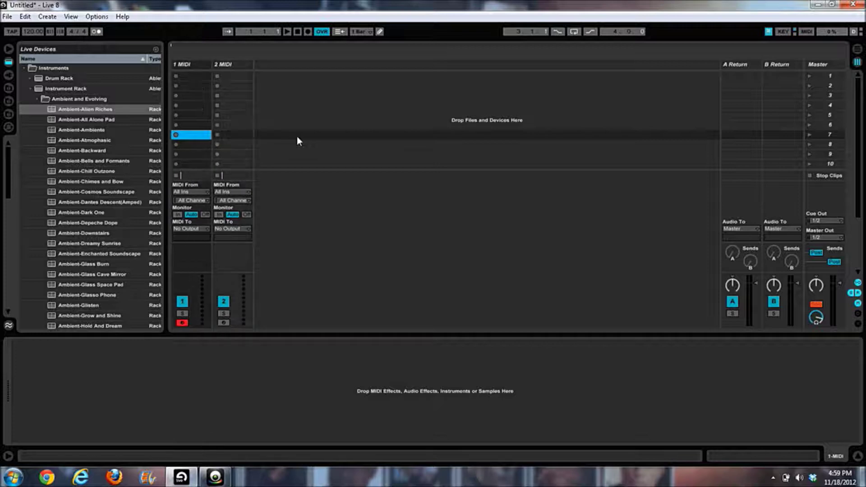
pyautogui.press('Right')
# Deactivate and reactivate tracks 1 and 2, then solo and unsolo both.
pyautogui.press('F1')
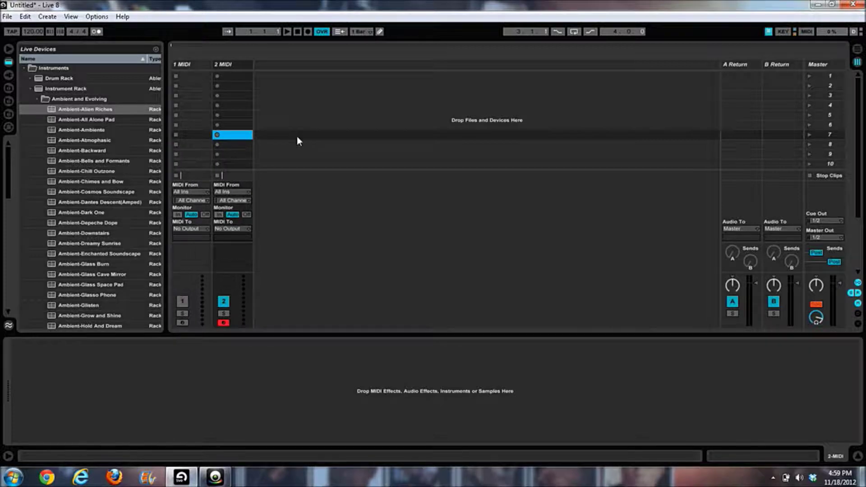
pyautogui.press('F2')
pyautogui.press('F1')
pyautogui.press('F2')
pyautogui.hotkey('ctrl', 'F1')
pyautogui.hotkey('ctrl', 'F2')
pyautogui.hotkey('ctrl', 'F1')
pyautogui.hotkey('ctrl', 'F2')
# Start playback recording into track 2 and step up and down its scene slots.
pyautogui.press('Return')
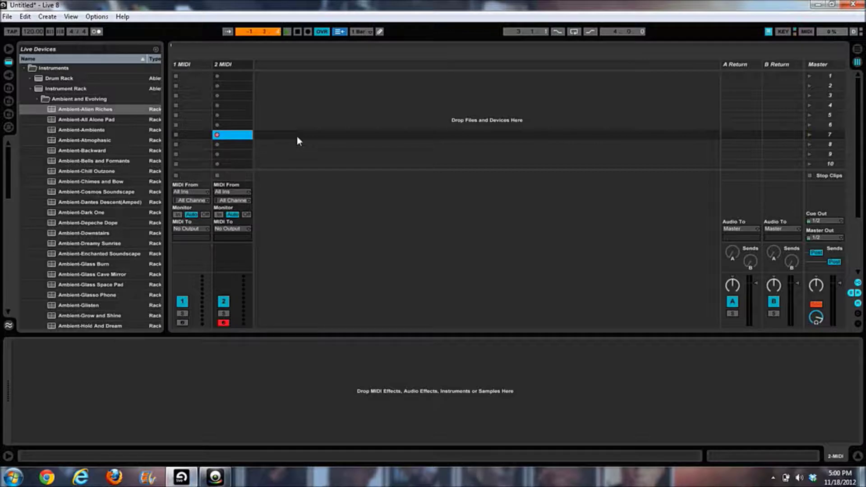
pyautogui.press('Up')
pyautogui.press('Up')
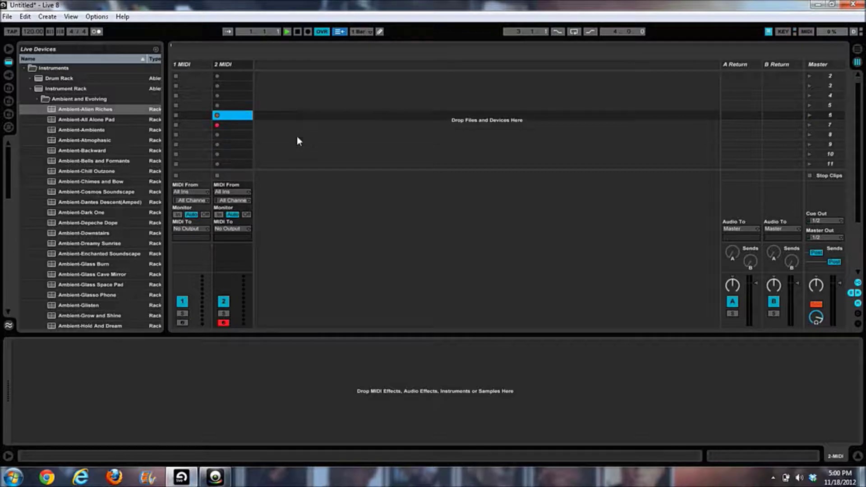
pyautogui.press('Up')
pyautogui.press('Up')
pyautogui.press('Up')
pyautogui.press('Up')
pyautogui.press('Down')
pyautogui.press('Down')
pyautogui.press('Down')
pyautogui.press('Down')
pyautogui.press('Down')
pyautogui.press('Down')
pyautogui.press('Down')
pyautogui.press('Down')
pyautogui.press('Down')
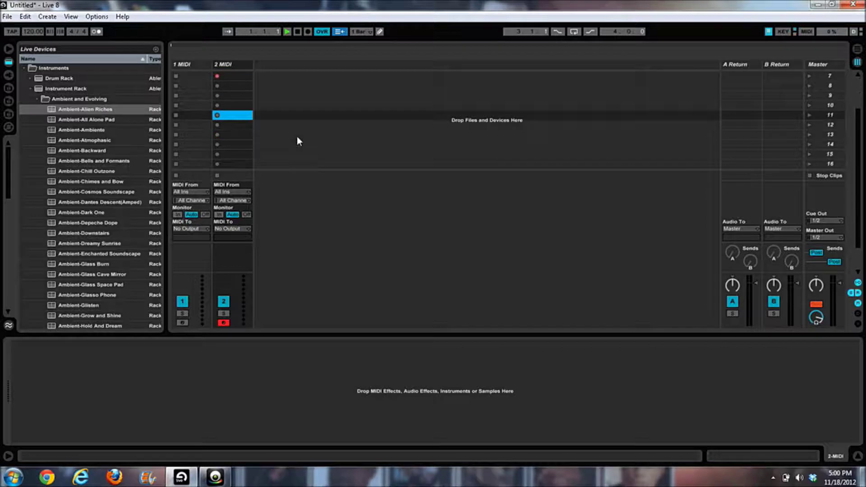
pyautogui.press('Down')
pyautogui.press('Down')
# Load the Ambient-Ambiente instrument rack onto track 2 from the Live Devices browser.
pyautogui.doubleClick(88, 130)
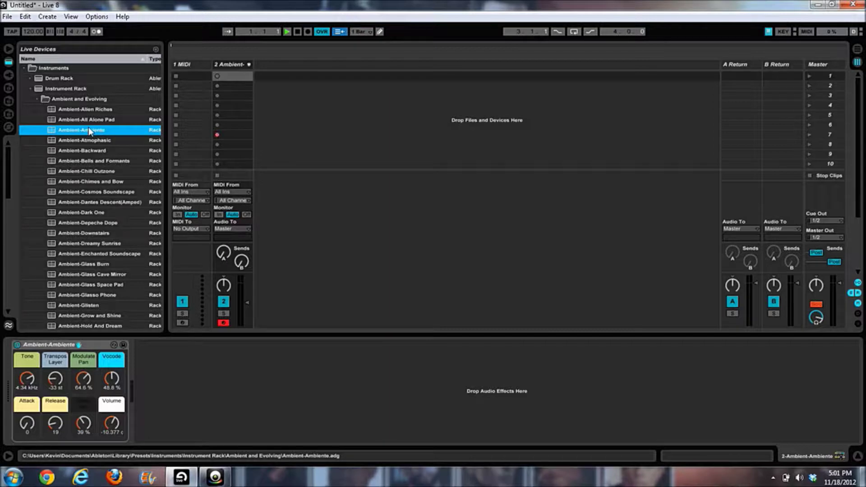
# Bring up the Preferences window with Ctrl+comma.
pyautogui.hotkey('ctrl', ',')
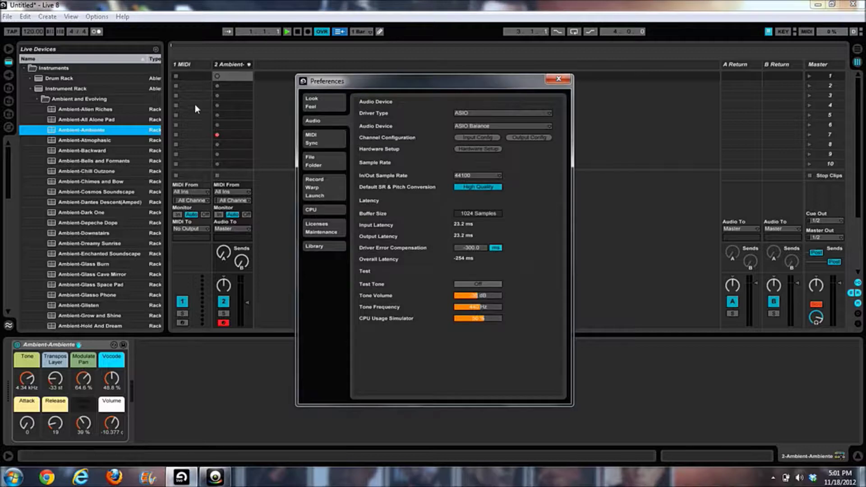
pyautogui.click(318, 142)
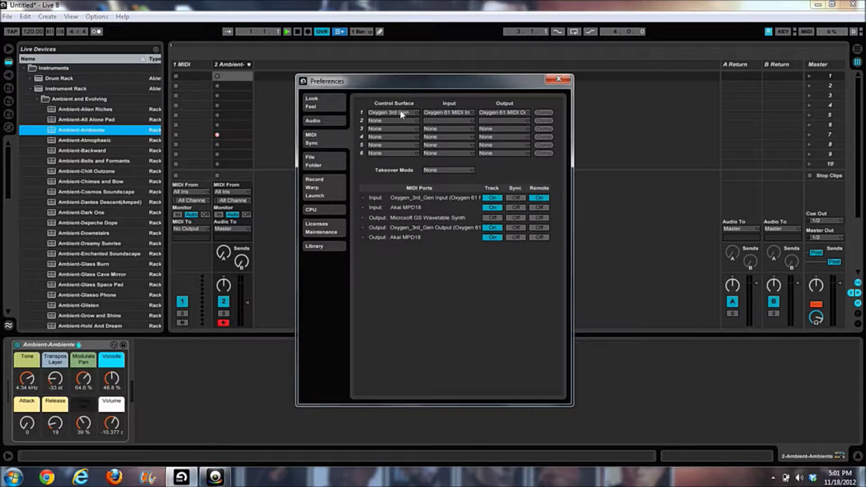
pyautogui.click(558, 79)
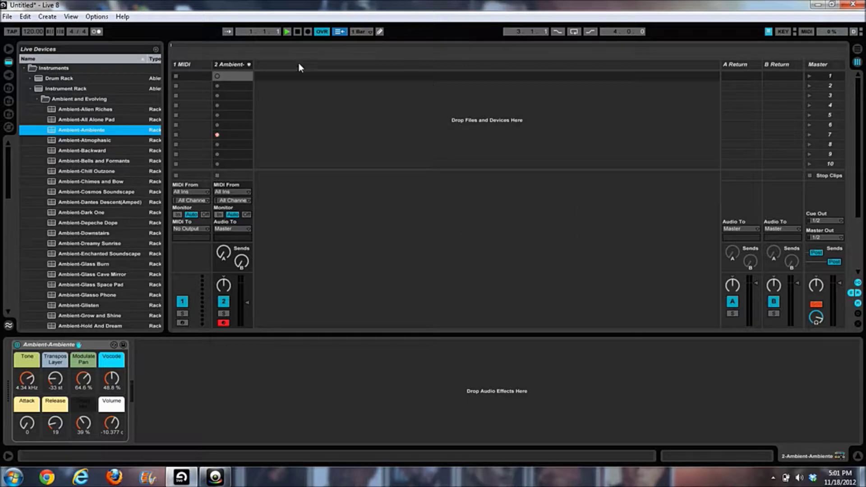
# Open the Help View panel from the Help menu and list all built-in lessons.
pyautogui.click(123, 18)
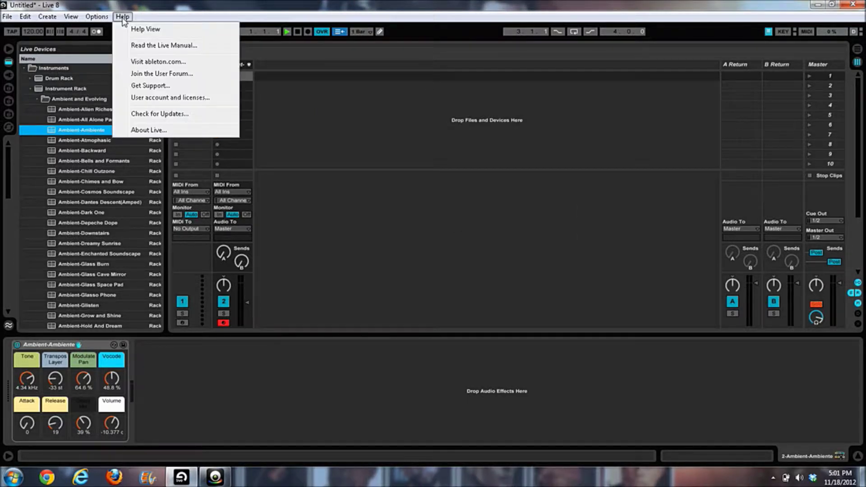
pyautogui.click(139, 29)
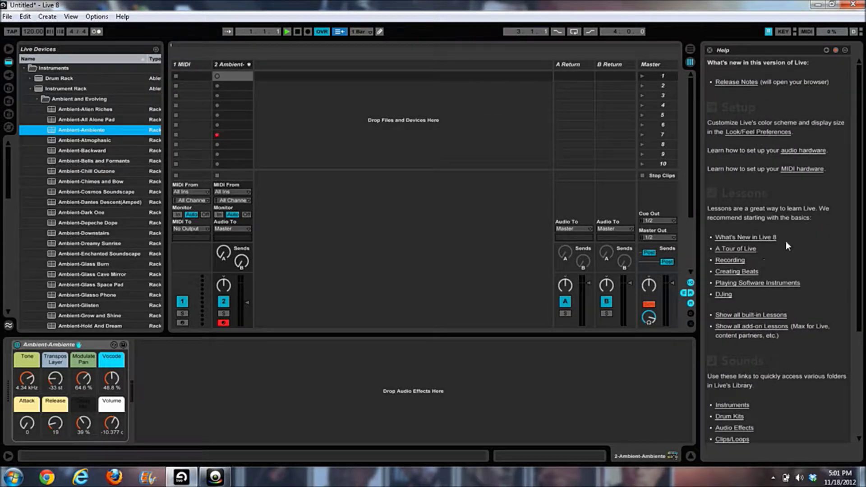
pyautogui.click(747, 314)
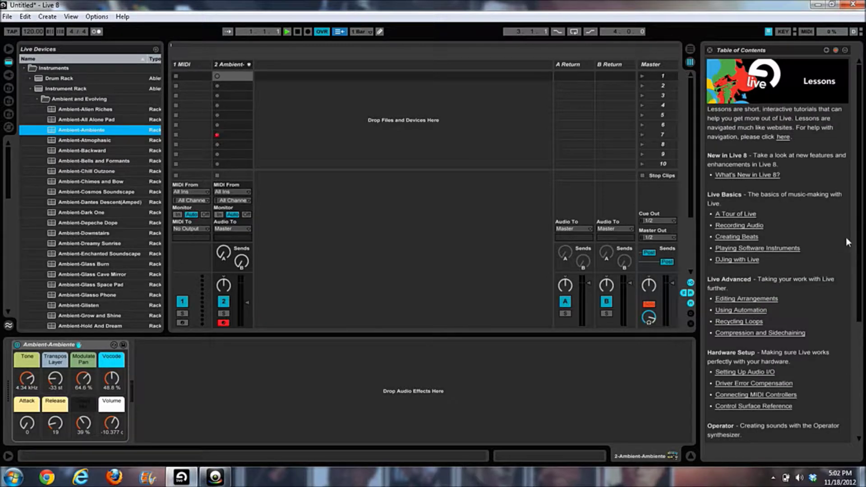
# Open the Control Surface Reference lesson and scroll to the supported surfaces, APC20 to ZERO8.
pyautogui.click(764, 406)
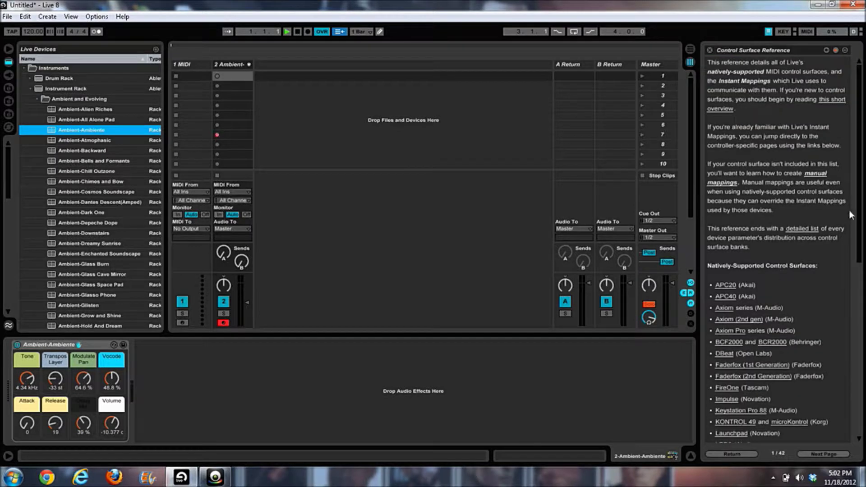
pyautogui.moveTo(859, 215); pyautogui.dragTo(844, 317)
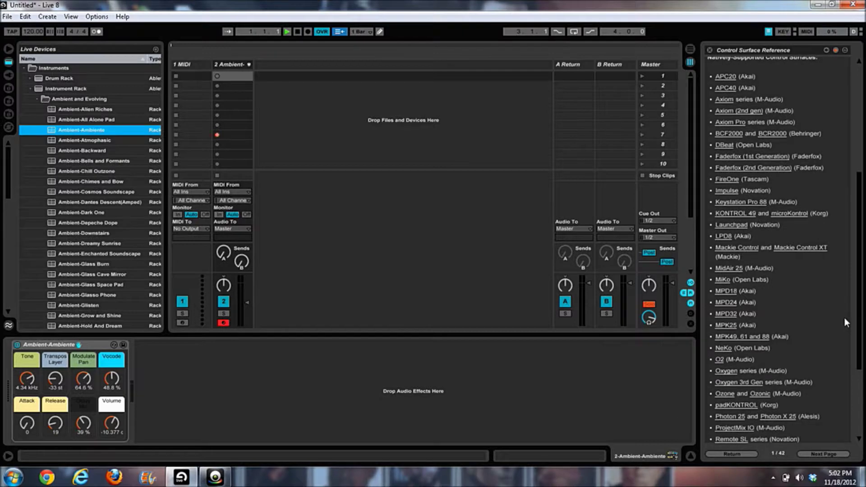